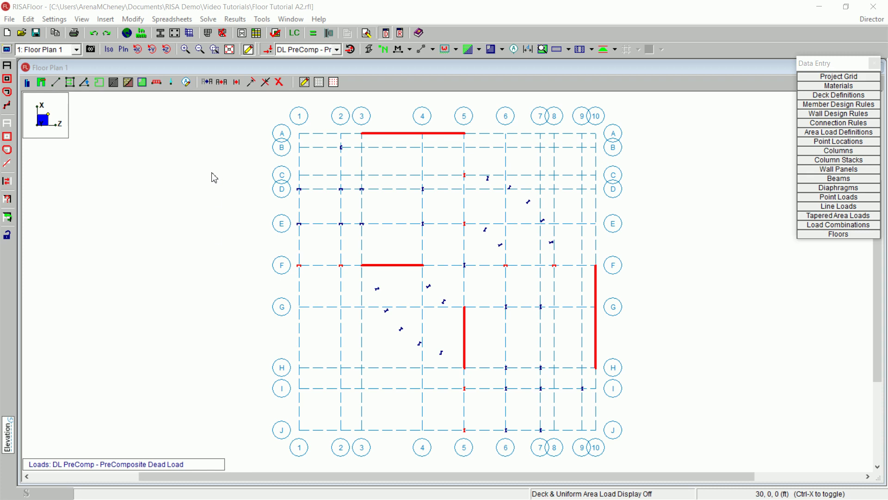
Open the Draw Beams dialog for hot-rolled A992 Wide Flange beams with Typical design rules.
click(56, 85)
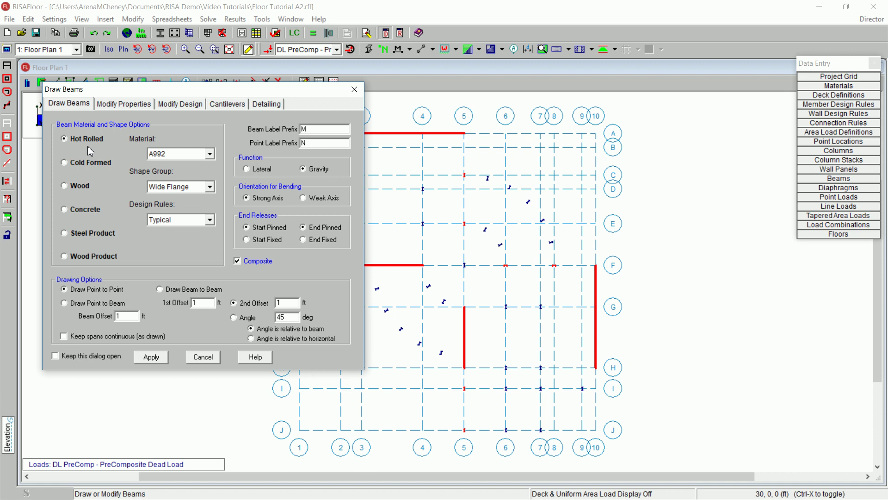
Confirm A992 material, Wide Flange shape group and Typical design rules, then start drawing beams.
click(209, 154)
click(201, 166)
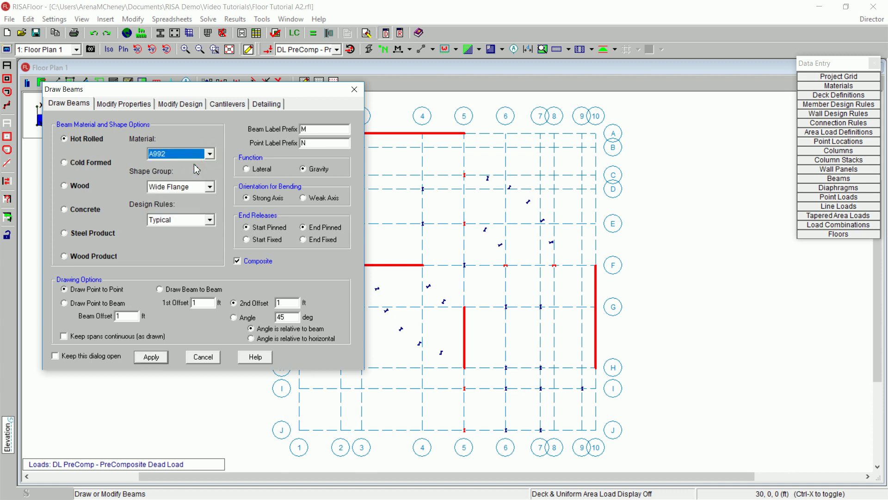
click(210, 186)
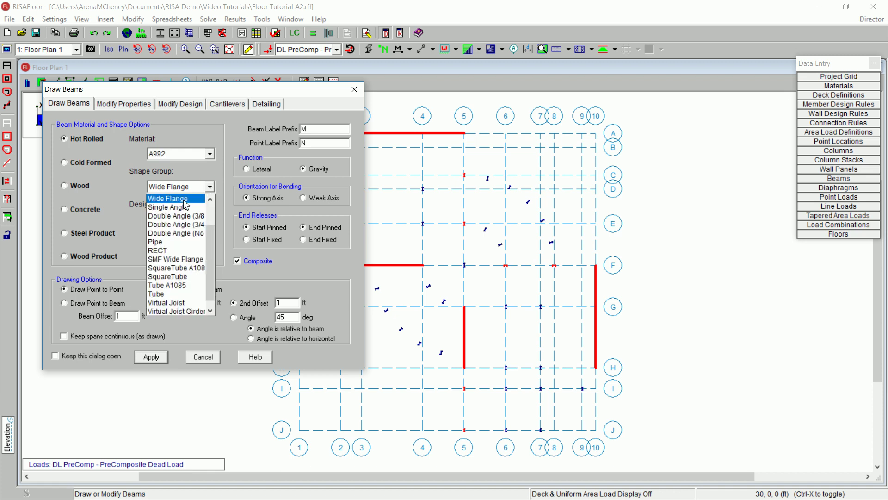
click(186, 202)
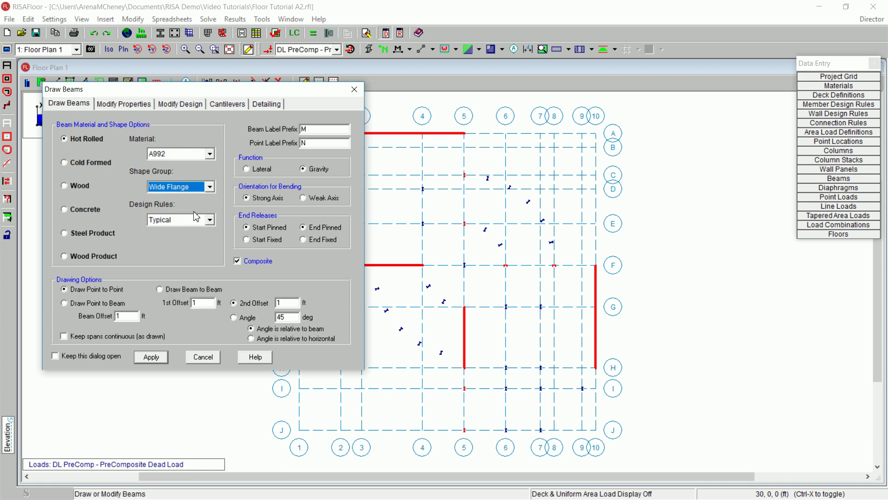
click(209, 221)
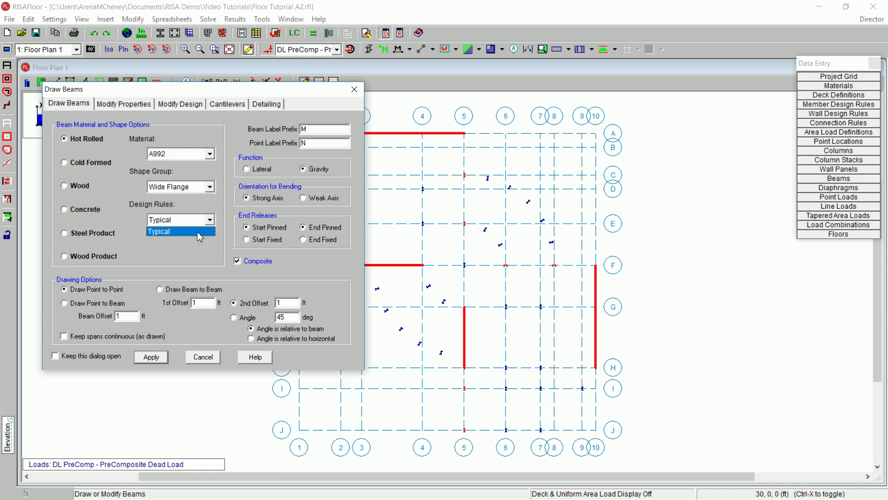
click(198, 231)
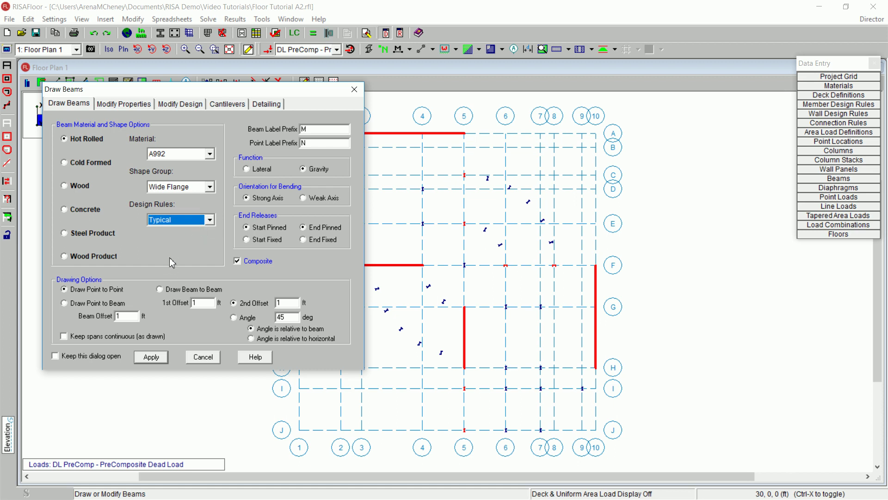
click(151, 357)
Generate beams between all columns, then add beams from A-3 to D-3 and B-2 to B-3.
mouse_move(282, 114)
mouse_down()
mouse_move(442, 283)
mouse_move(615, 423)
mouse_move(618, 441)
mouse_up()
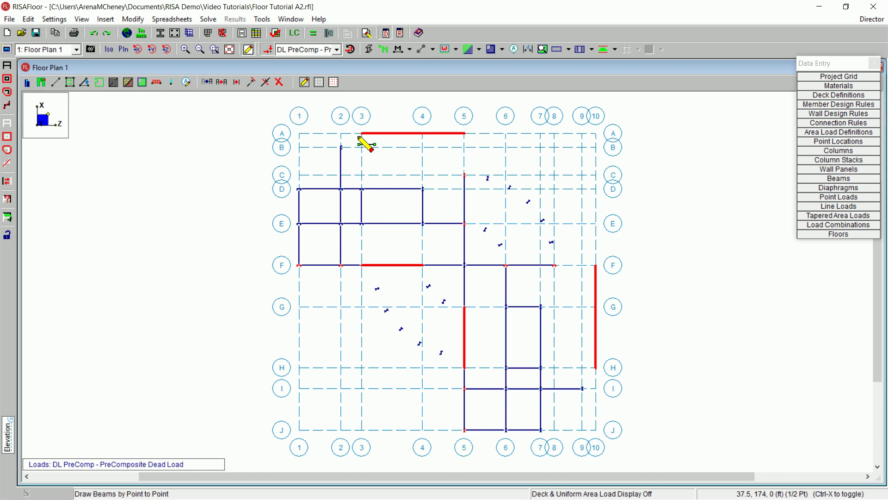
click(362, 134)
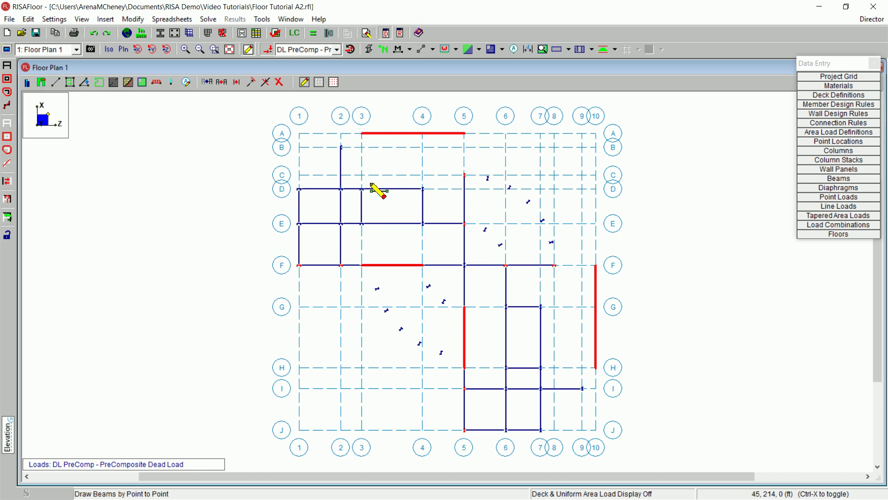
click(362, 189)
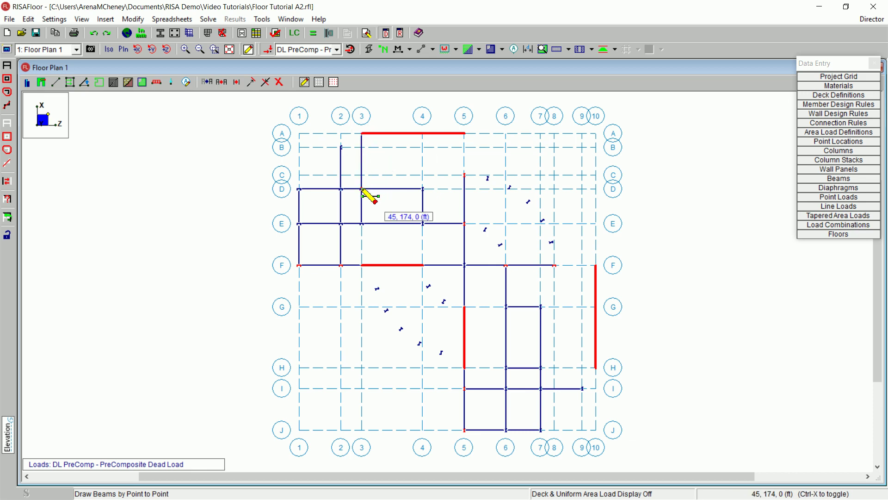
right_click(383, 170)
click(341, 147)
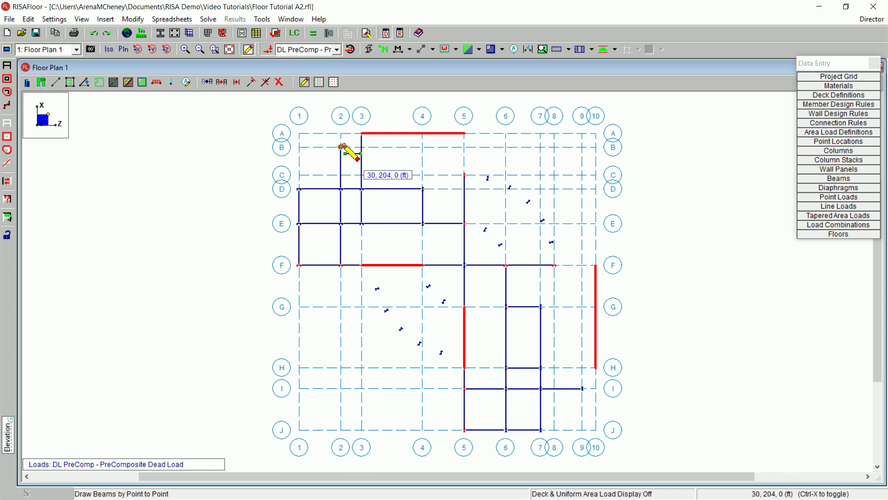
click(362, 147)
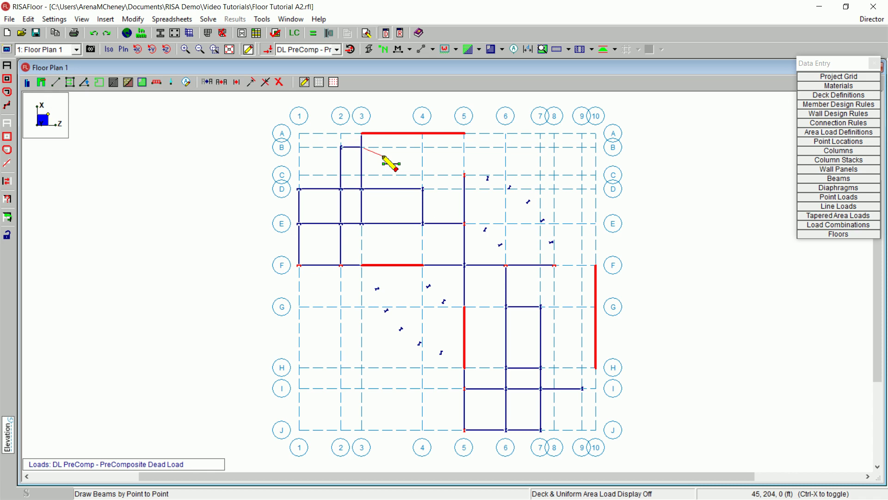
right_click(384, 157)
Draw beams A-4 to D-4 angled on to C-5, plus F-3 to E-3 and F-4 to E-4.
click(422, 133)
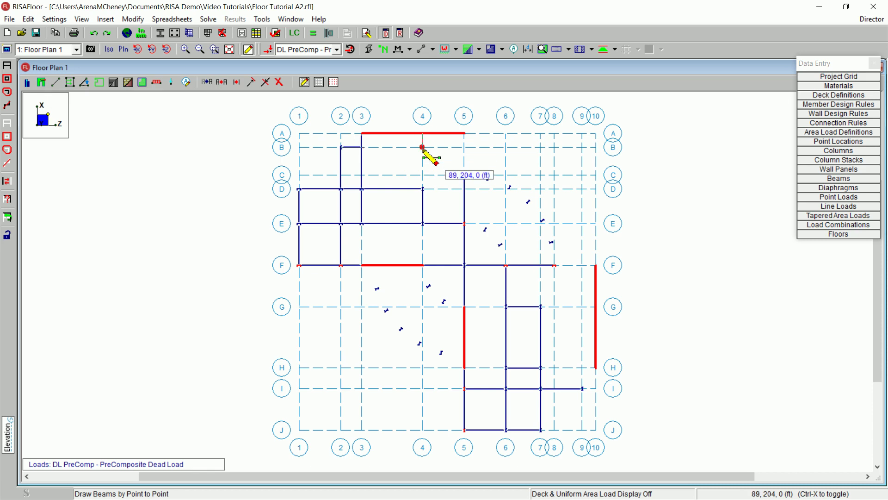
click(422, 188)
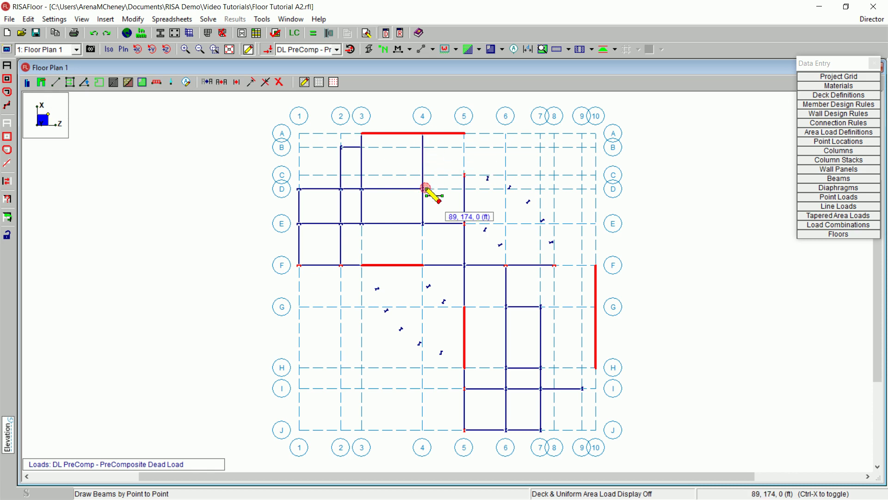
click(464, 175)
right_click(477, 139)
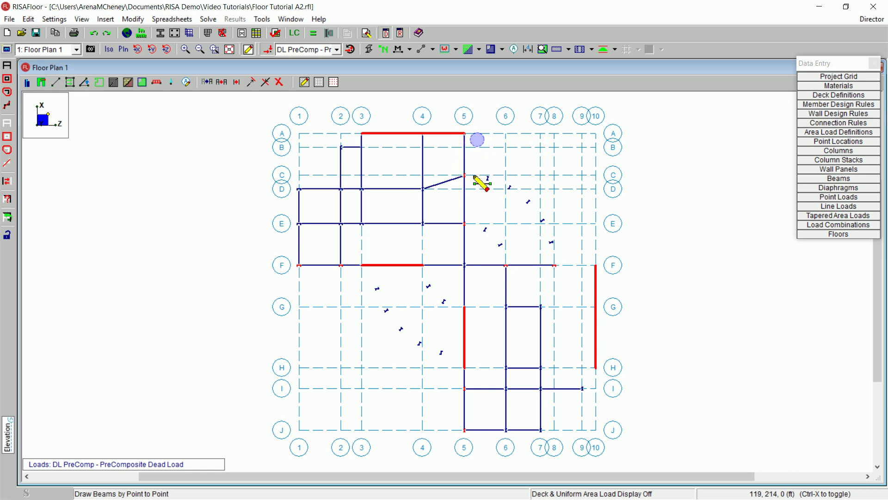
click(361, 223)
right_click(399, 232)
click(422, 266)
click(422, 224)
right_click(420, 254)
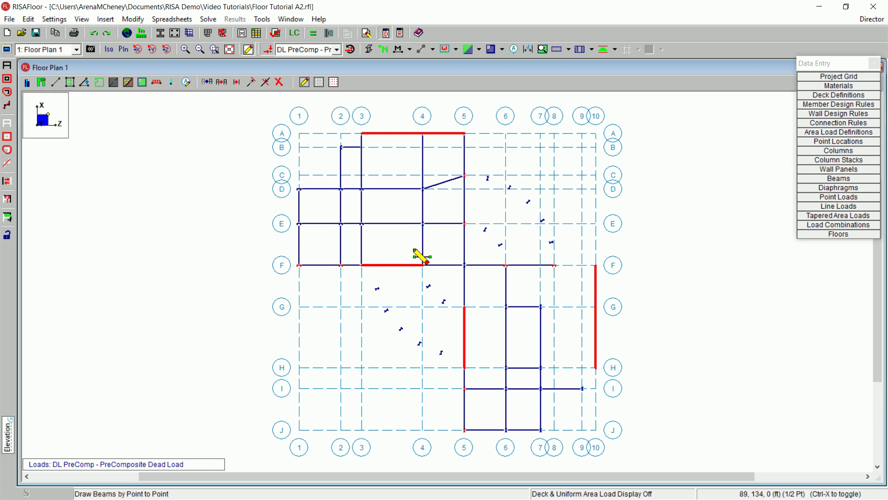
Draw beams along H from H-10 to H-7 and from H-5 to G-5.
click(596, 367)
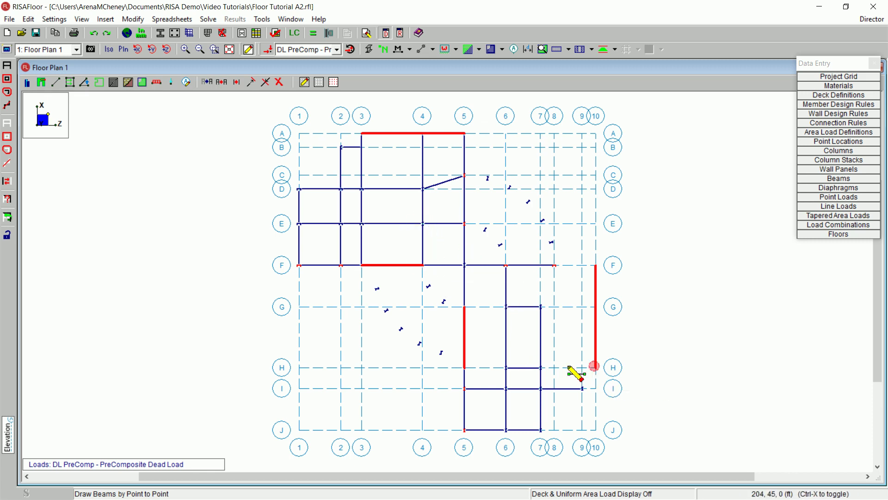
click(540, 367)
right_click(578, 354)
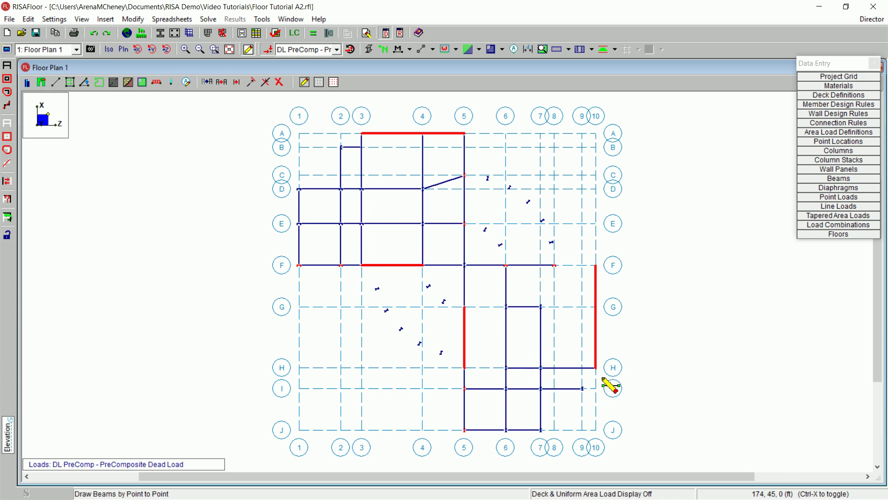
click(585, 332)
click(464, 368)
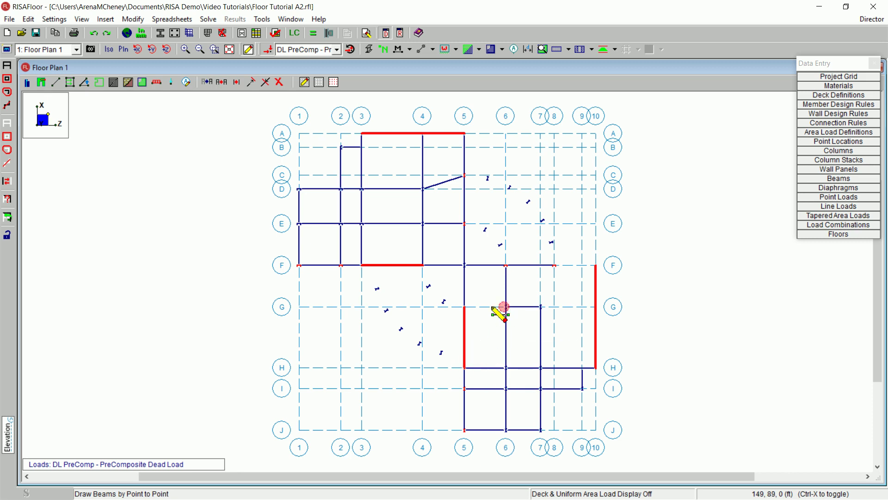
click(469, 307)
right_click(475, 291)
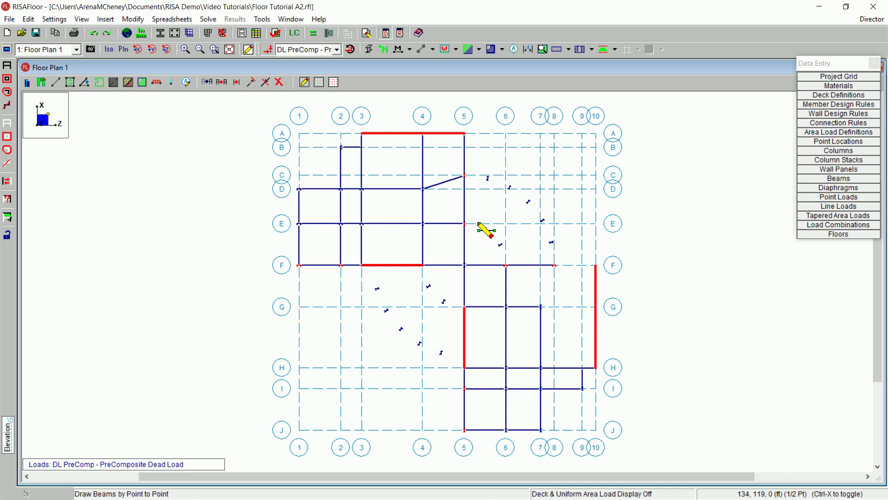
Draw a beam along G from G-10 to G-7, angled to F-8, then along F to F-10.
click(596, 307)
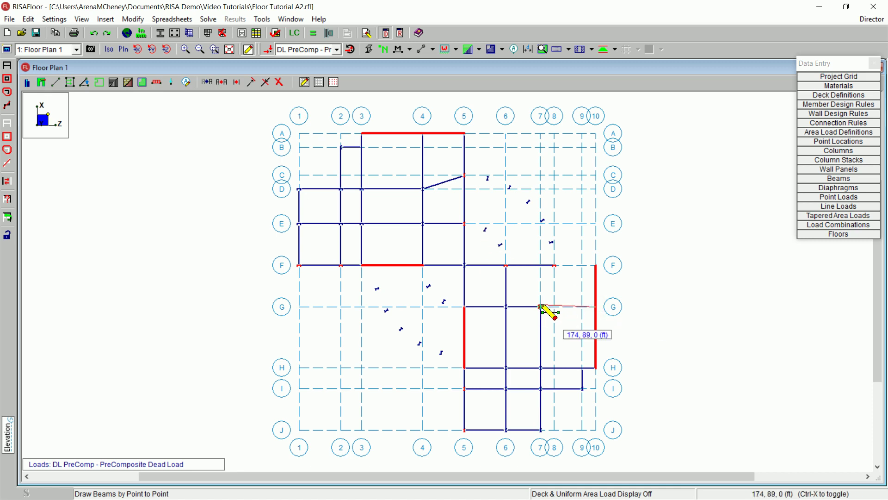
click(541, 307)
click(555, 266)
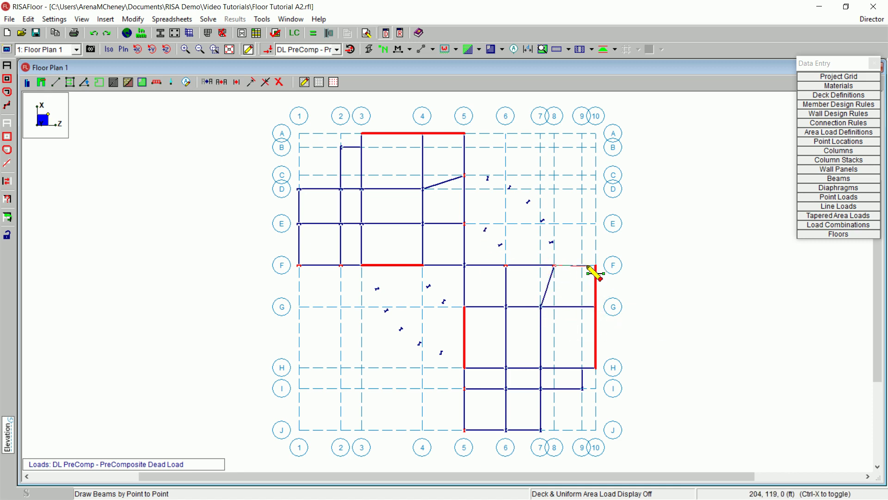
click(595, 266)
right_click(638, 276)
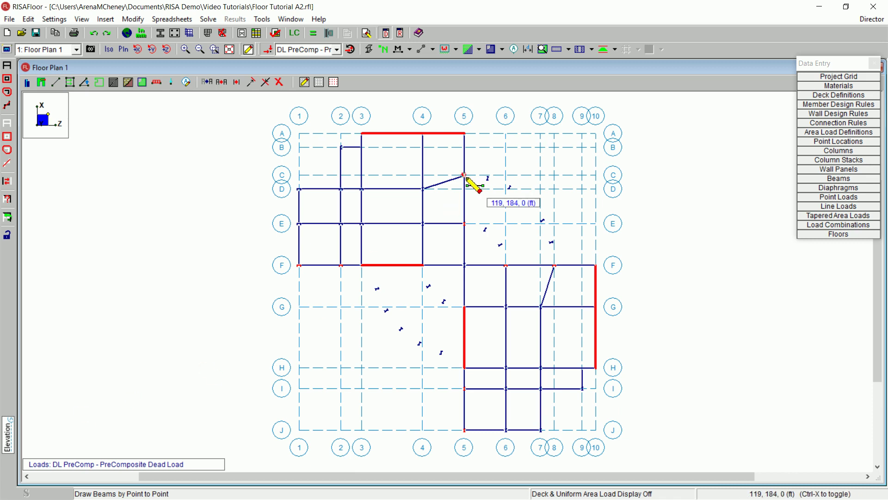
Draw the curved outer girder in segments from C-5 around to F-8.
click(488, 178)
click(509, 187)
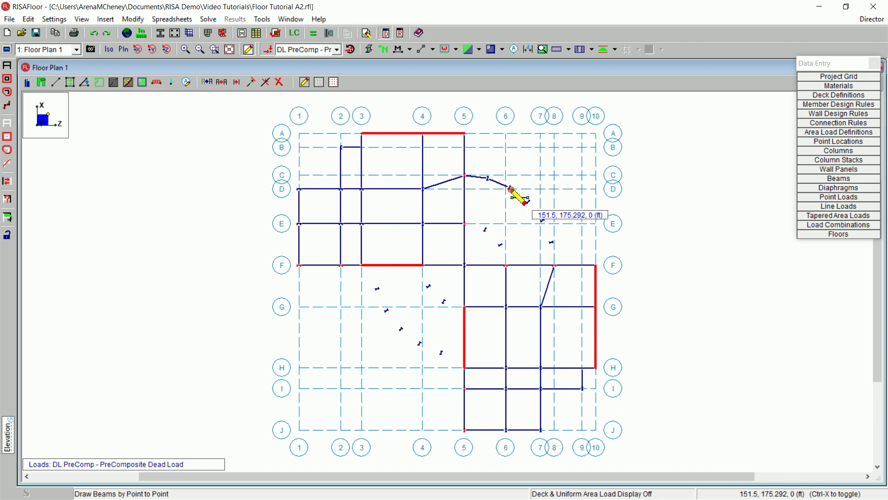
click(528, 201)
click(543, 220)
click(552, 242)
click(554, 265)
right_click(572, 250)
Draw the inner arc from E-5 to F-6 and two radial beams joining it to the outer arc.
click(464, 224)
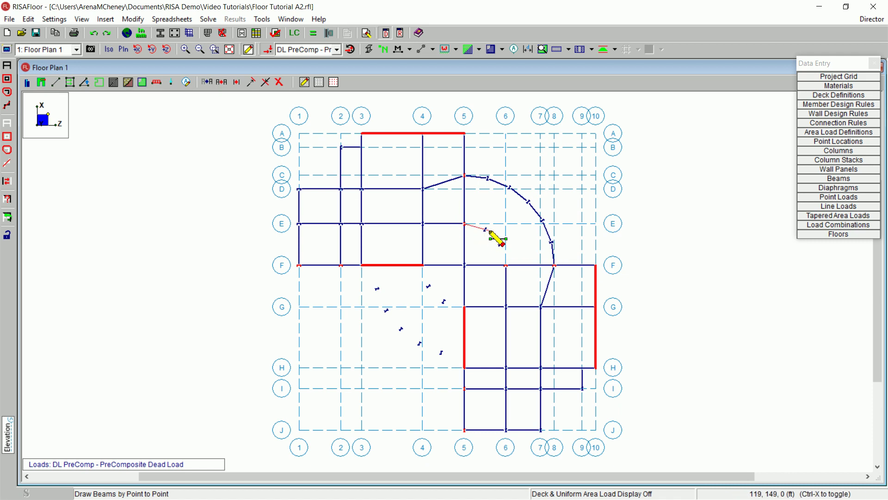
click(486, 229)
click(500, 245)
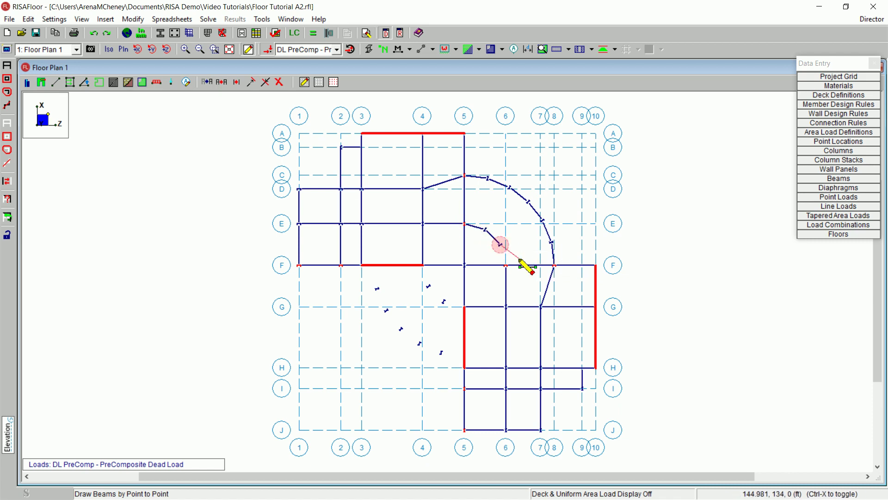
click(507, 266)
right_click(527, 252)
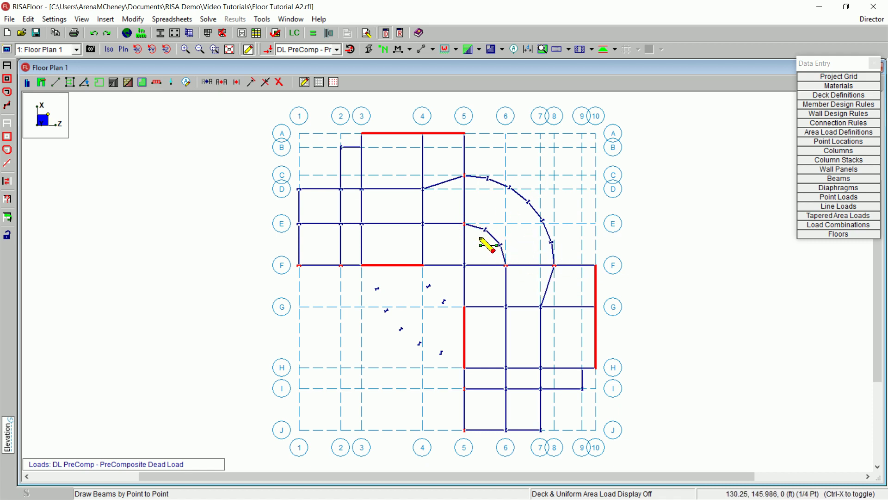
click(485, 229)
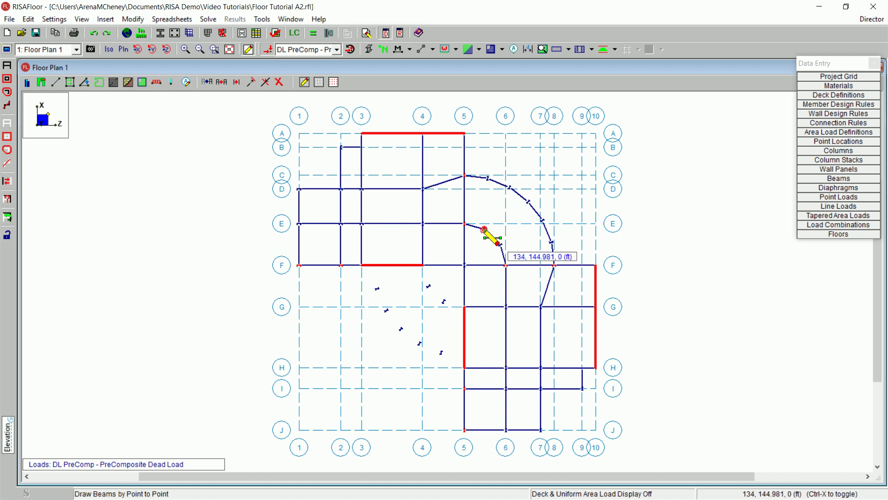
click(512, 187)
right_click(517, 205)
click(501, 244)
click(542, 220)
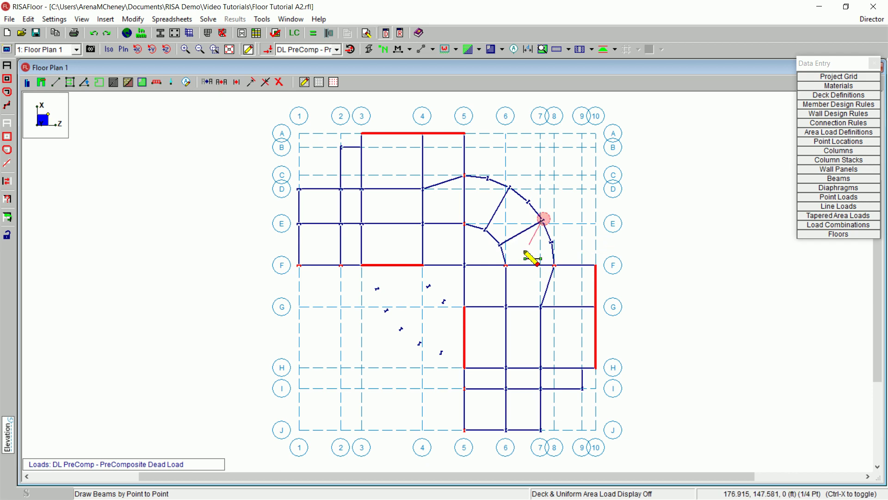
right_click(530, 241)
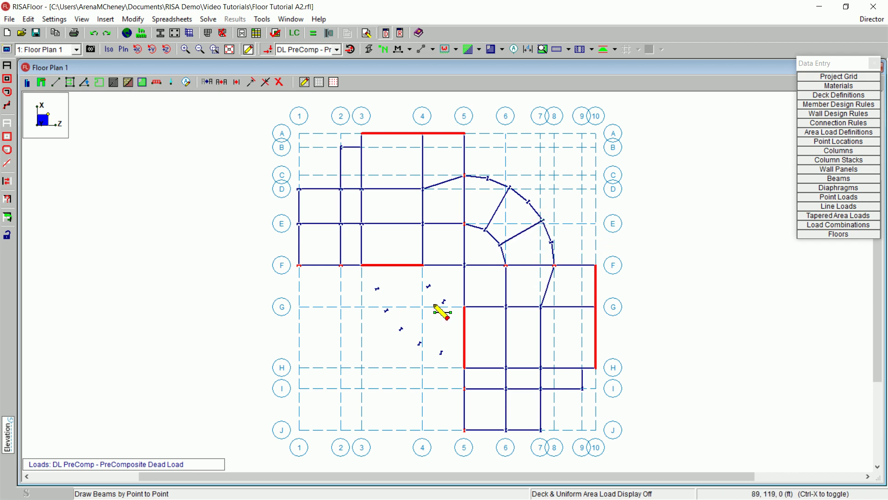
Draw the lower-left bay's inner arc from G-5 to F-4 and its outer arc.
click(464, 306)
click(445, 301)
click(428, 285)
click(422, 265)
right_click(450, 278)
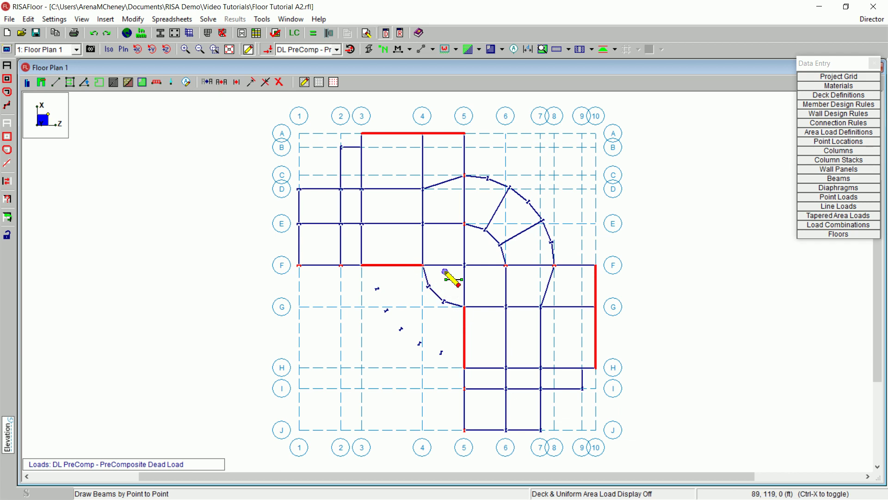
click(441, 352)
click(420, 343)
click(402, 328)
click(391, 304)
click(377, 289)
right_click(393, 287)
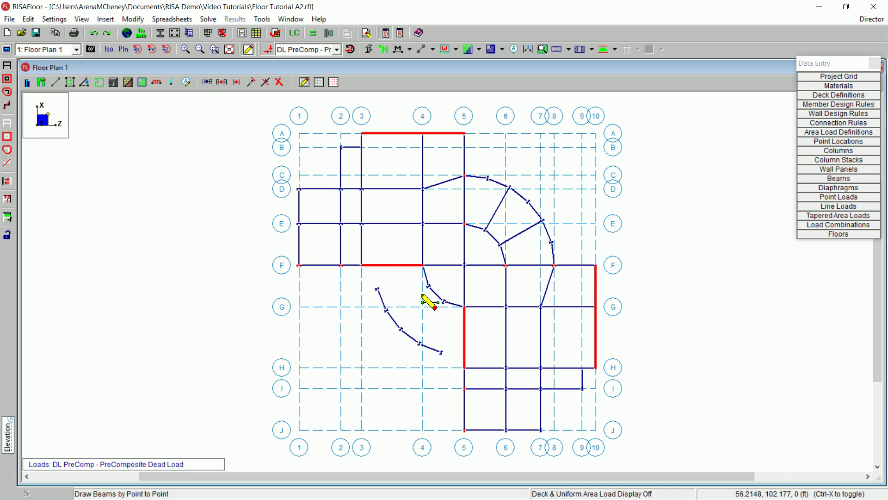
Add two radial beams linking the lower-left inner arc nodes to the outer arc.
click(426, 286)
click(386, 309)
right_click(391, 309)
click(444, 301)
click(420, 343)
right_click(435, 331)
scroll(433, 326, up, 2)
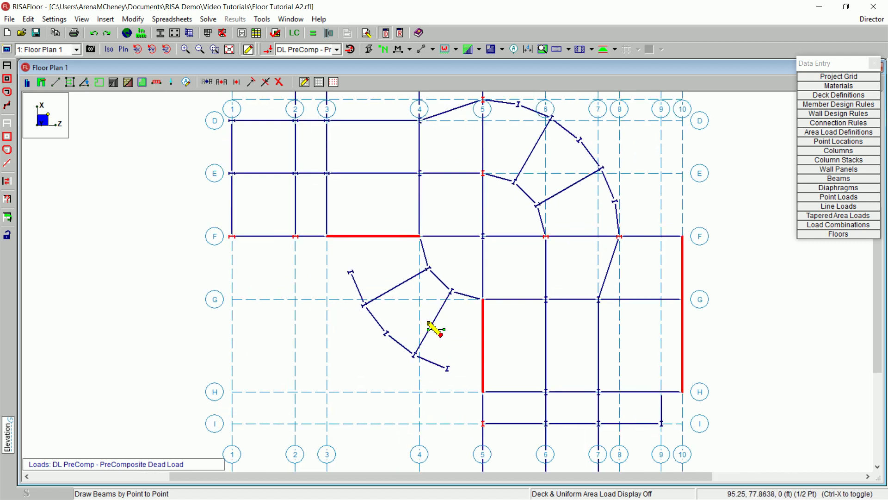
click(461, 375)
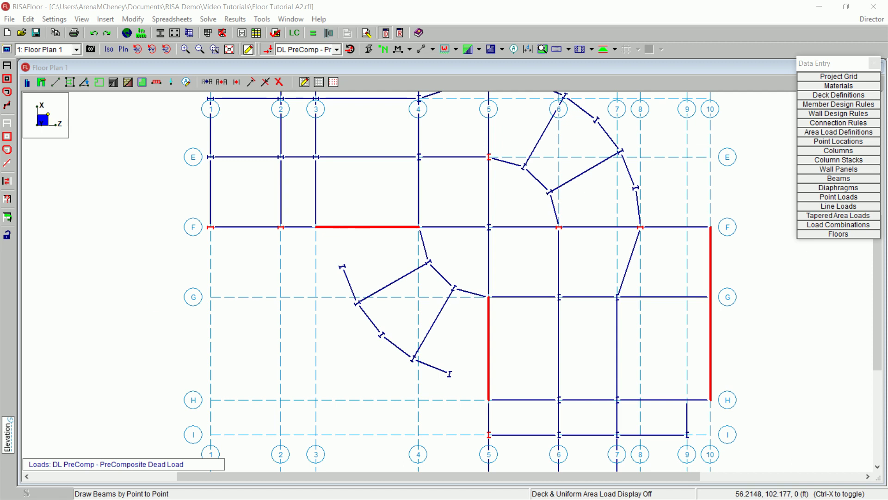
Enable Use Universal Increments in the Drawing Grids snap options for 1 ft snapping.
click(307, 84)
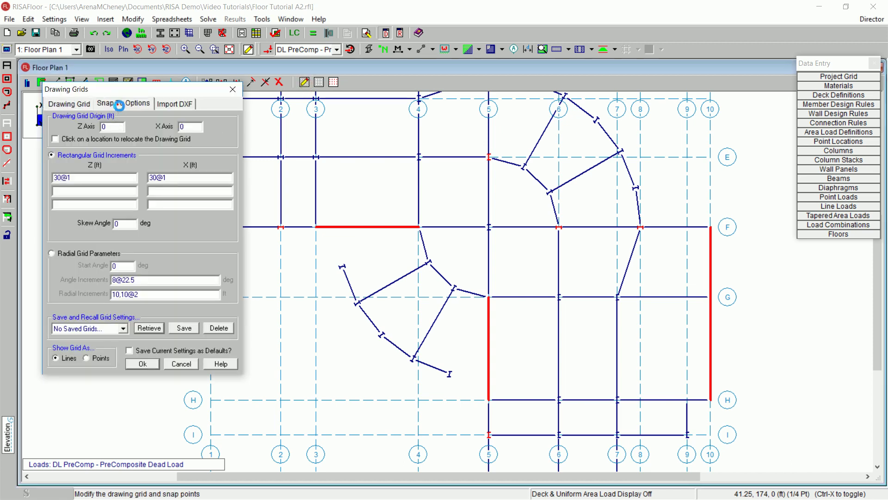
click(120, 105)
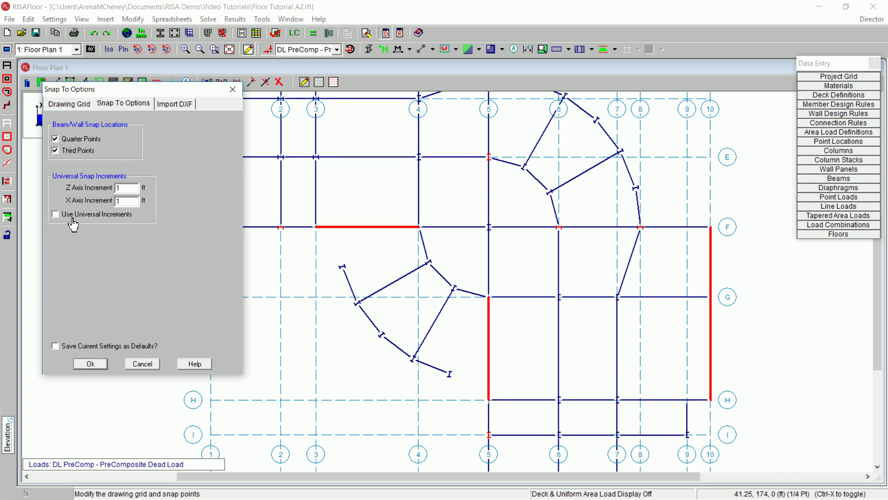
click(55, 215)
click(98, 367)
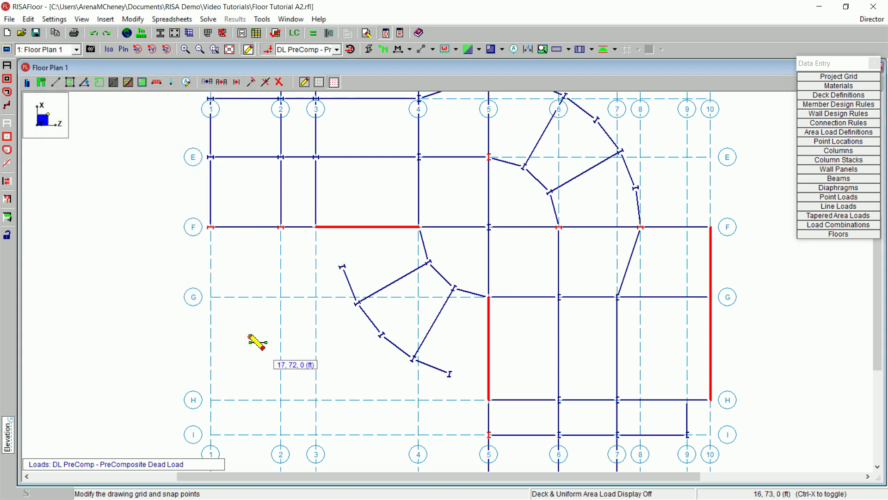
Add beams from the red grid F beam to the outer arc's top and from grid 5 to its bottom.
click(337, 227)
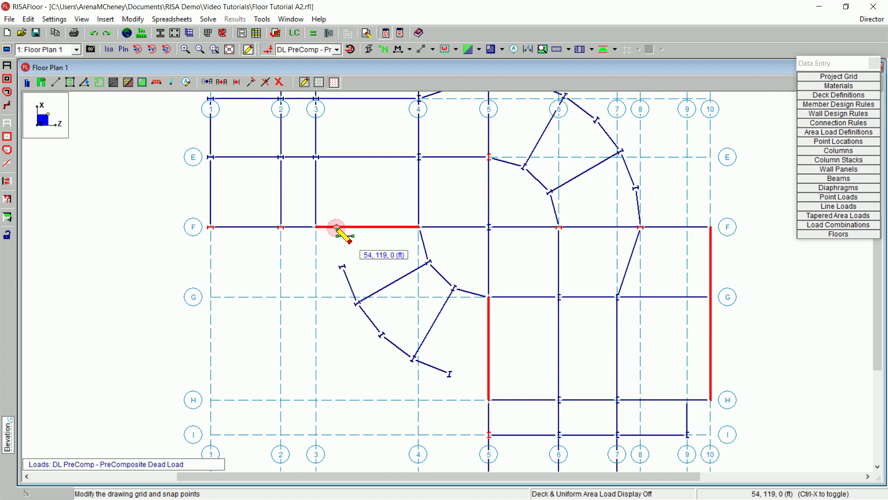
click(342, 266)
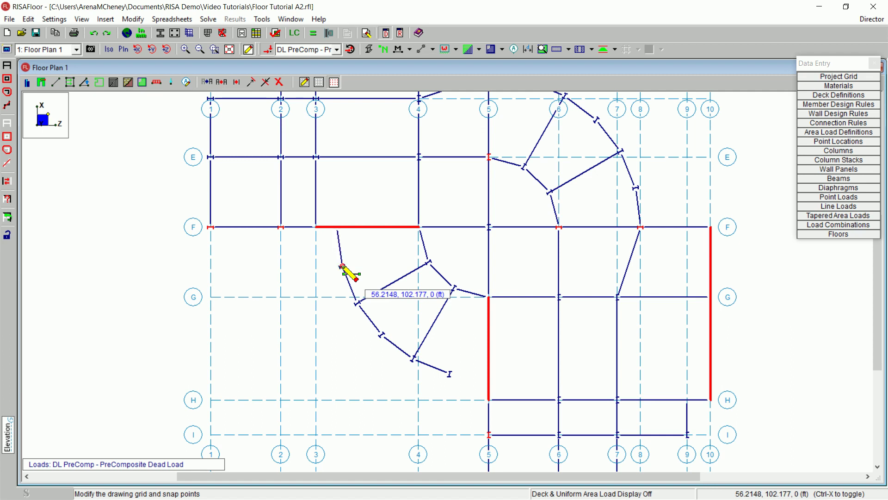
right_click(362, 253)
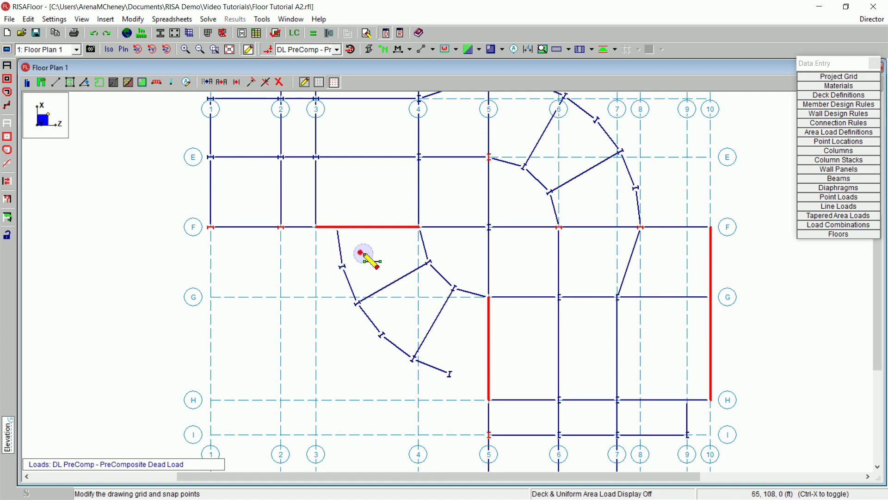
click(489, 375)
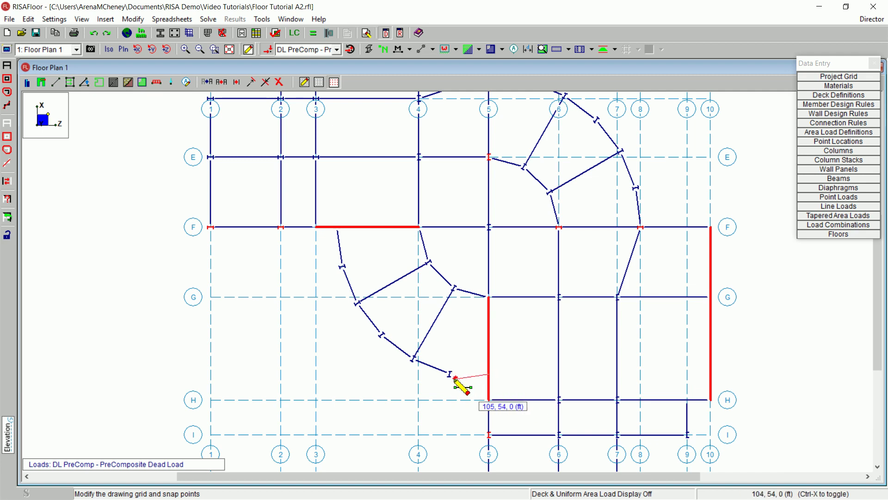
click(450, 373)
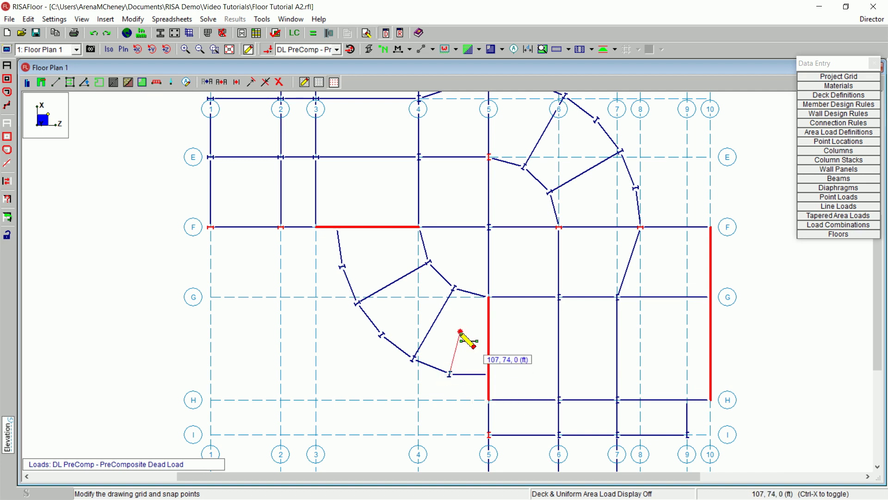
right_click(460, 331)
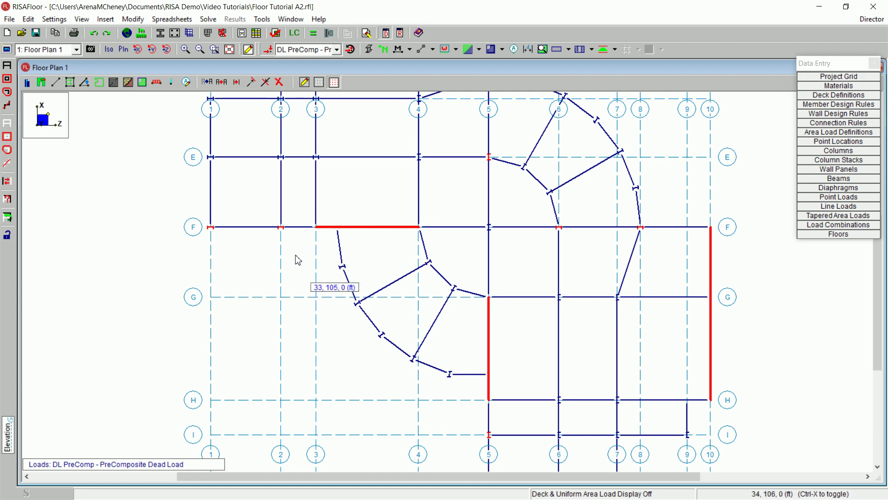
Set beam modify mode to change the function to Lateral on individually clicked beams.
click(62, 82)
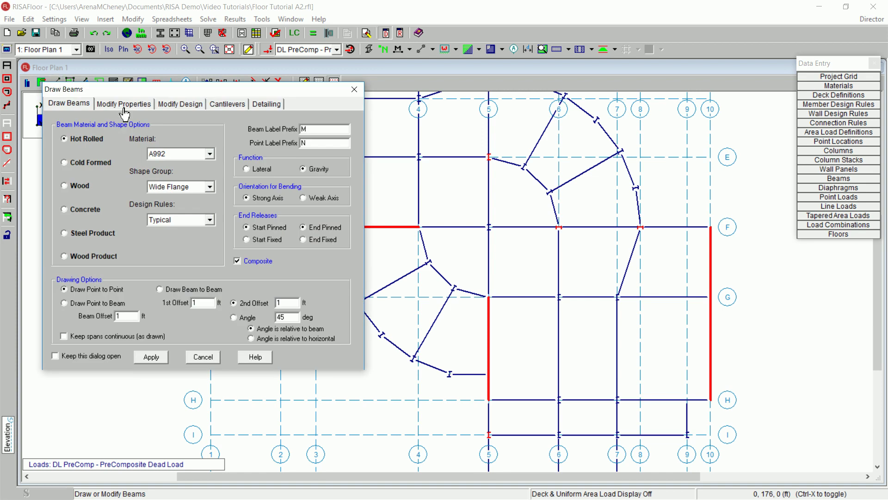
click(124, 104)
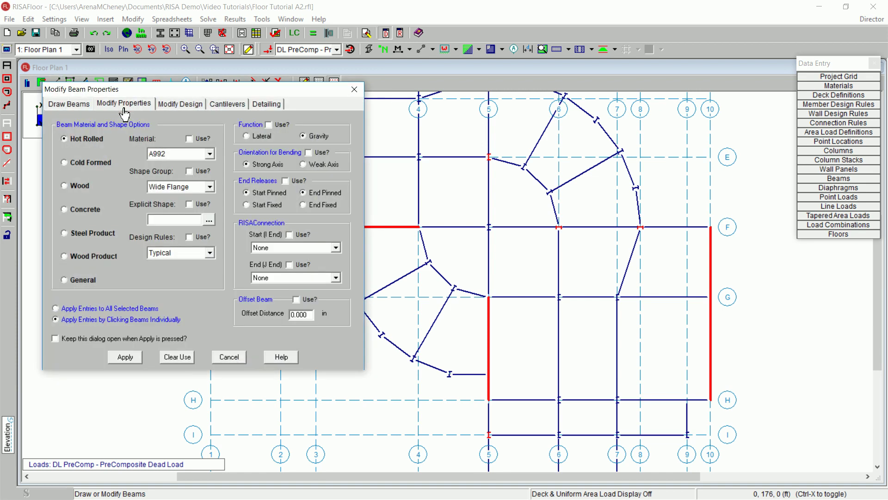
click(272, 128)
click(266, 137)
click(125, 357)
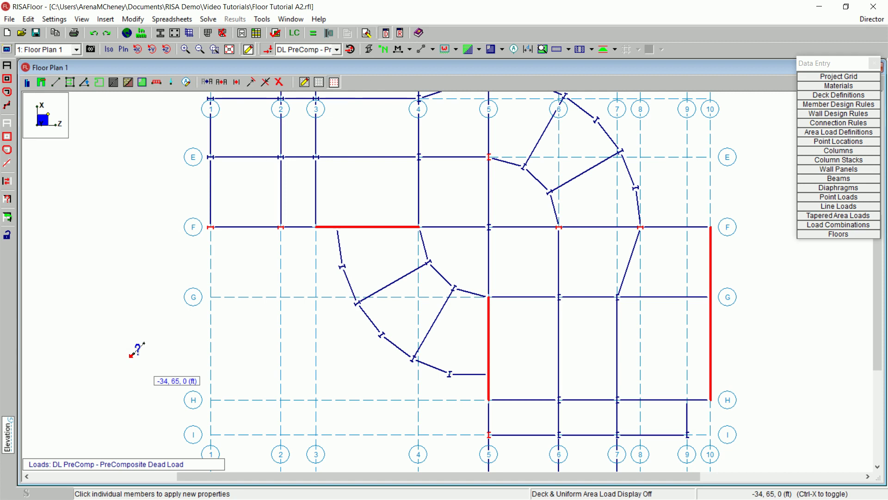
click(56, 84)
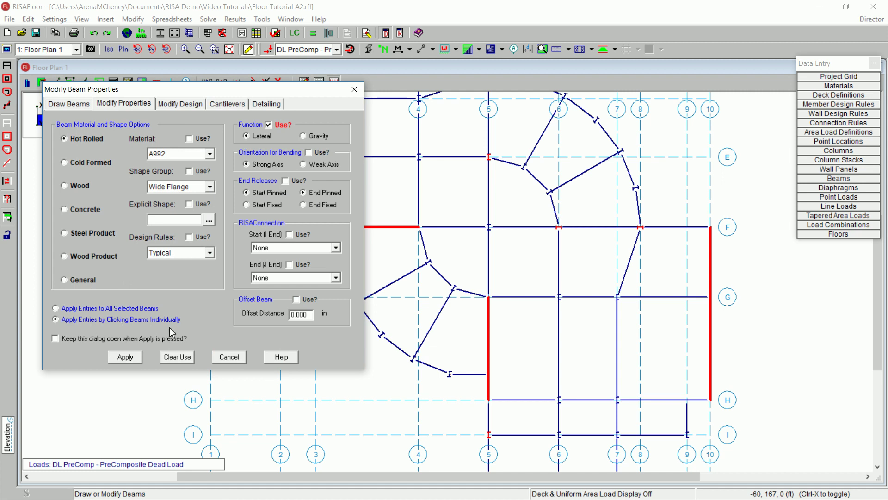
click(126, 357)
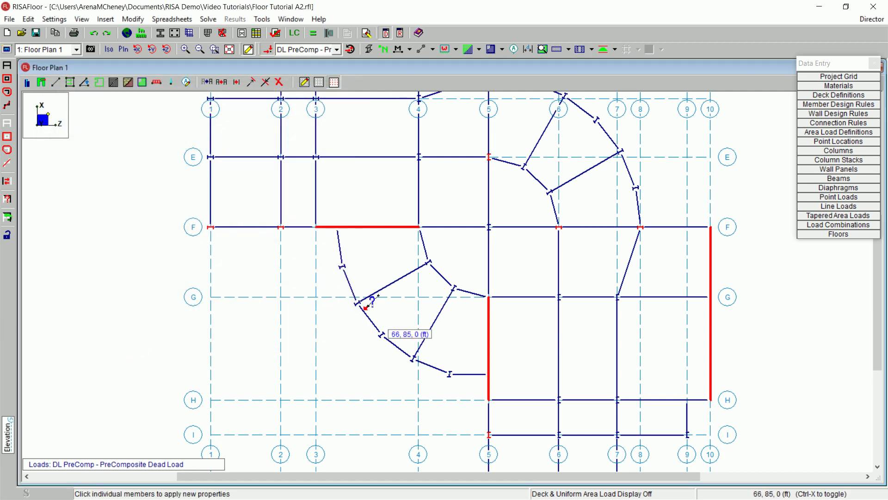
Mark lateral the beams on F between 1–2, 5 between C–E, 5 below I, and F between 6–8.
click(260, 227)
middle_drag(452, 248, 337, 283)
click(377, 255)
middle_drag(407, 337, 370, 143)
click(352, 412)
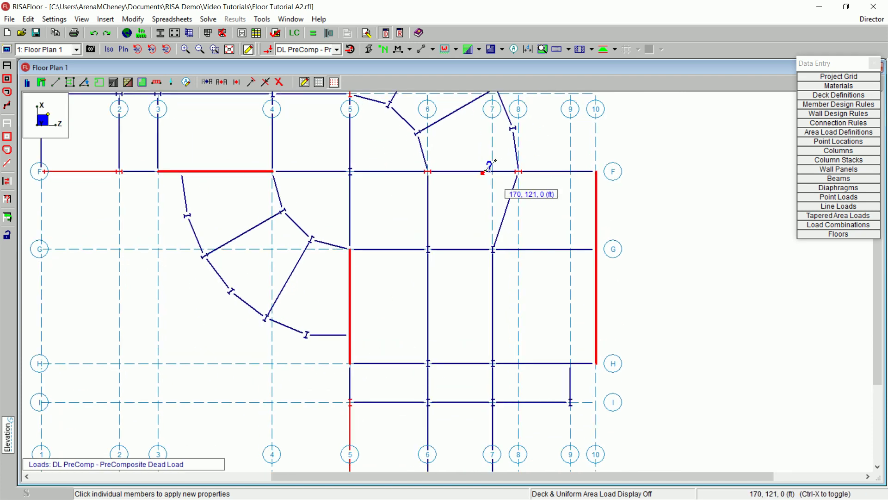
click(481, 172)
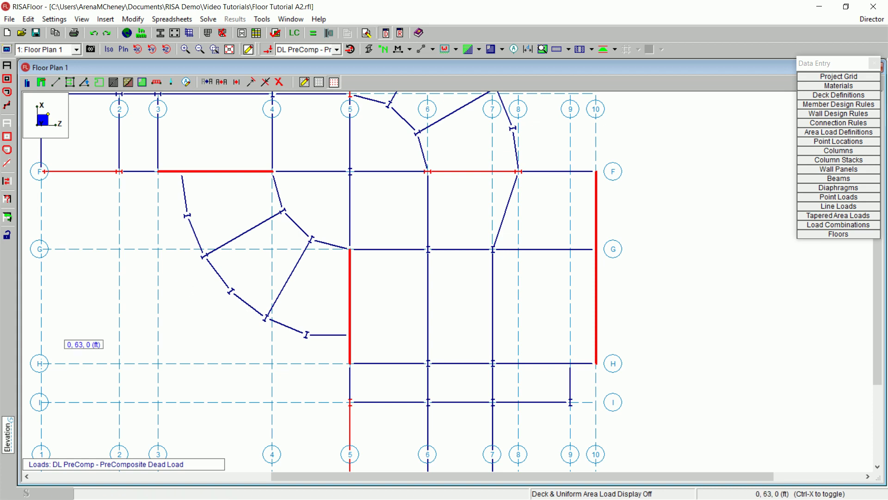
Turn off universal snap increments and show the full model view.
click(304, 82)
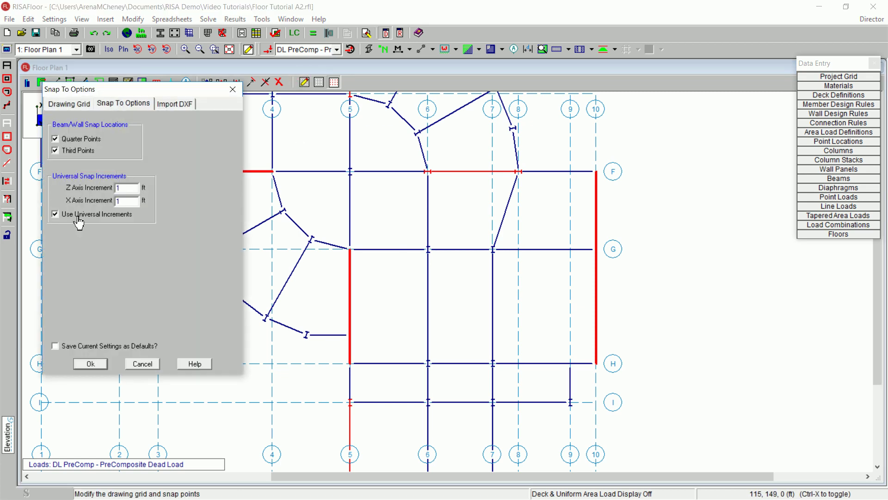
click(77, 218)
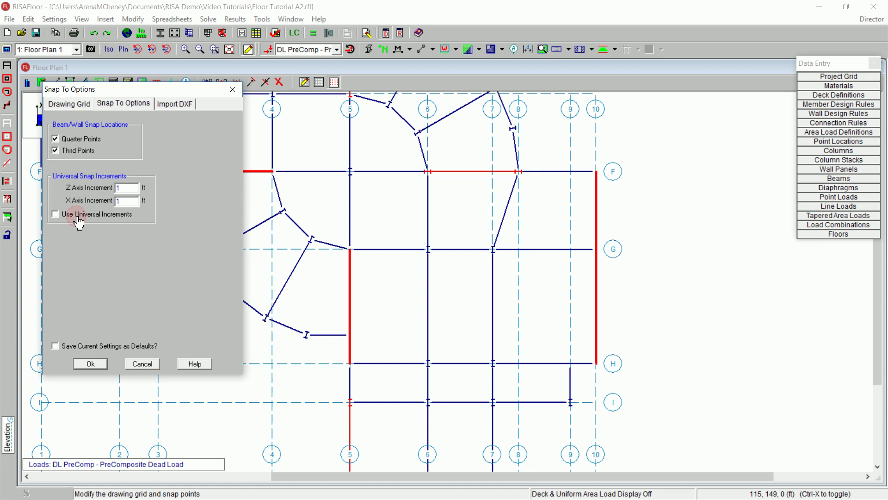
click(91, 364)
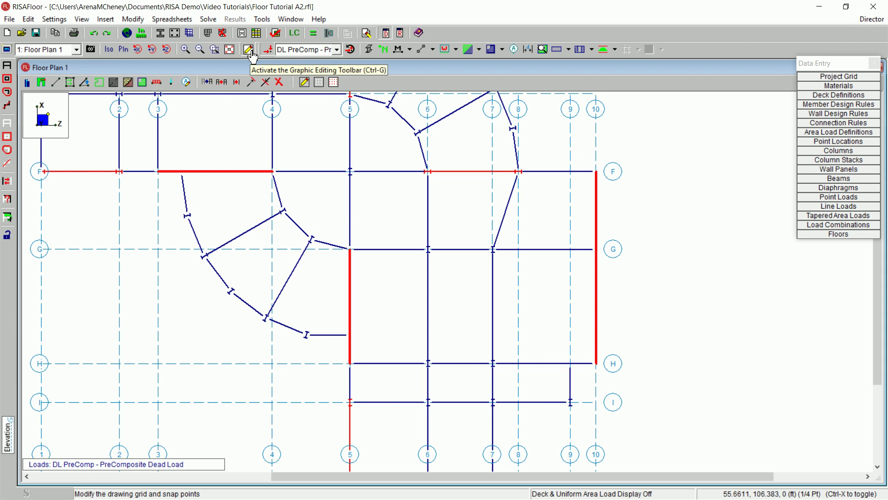
click(229, 50)
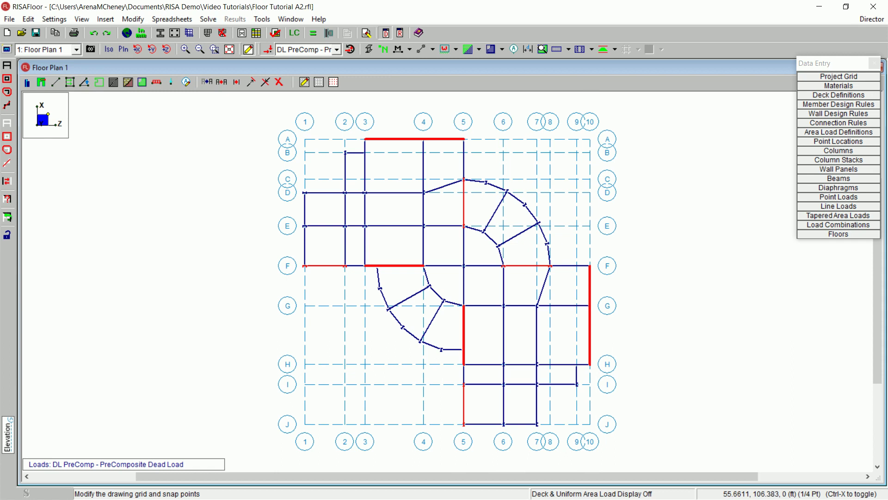
Set infill beam generation to A992 material with Vertical orientation.
click(70, 83)
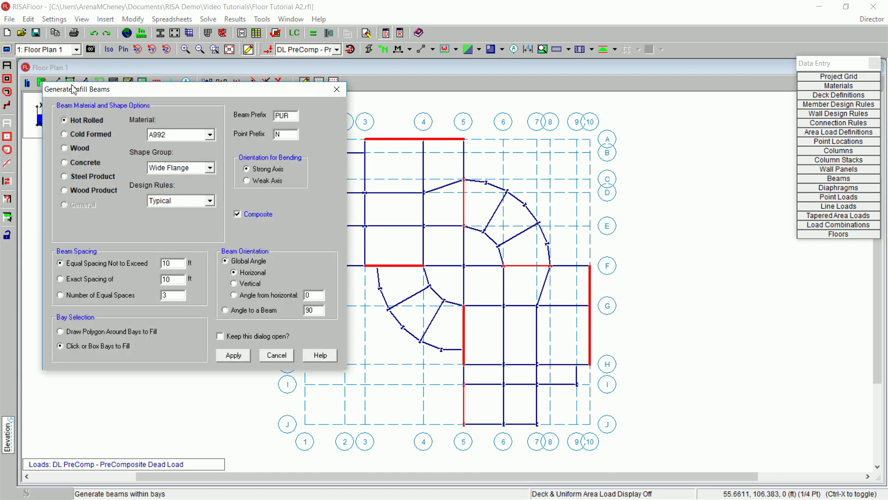
click(210, 136)
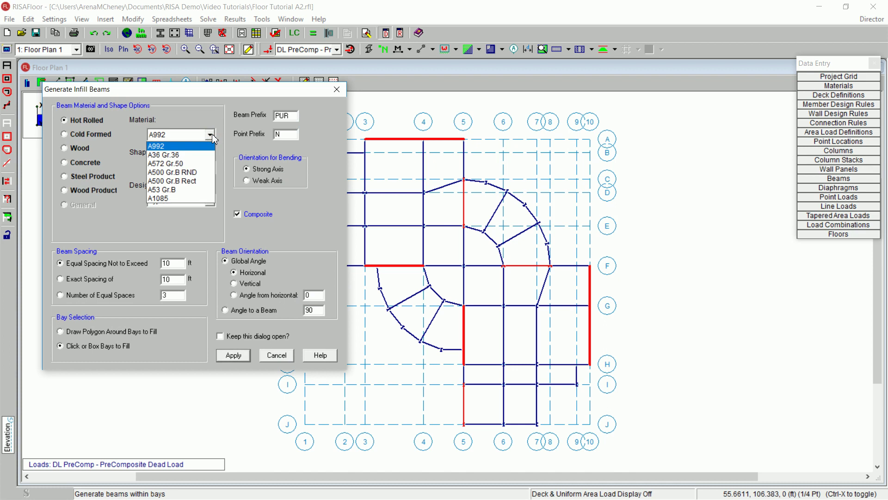
click(206, 146)
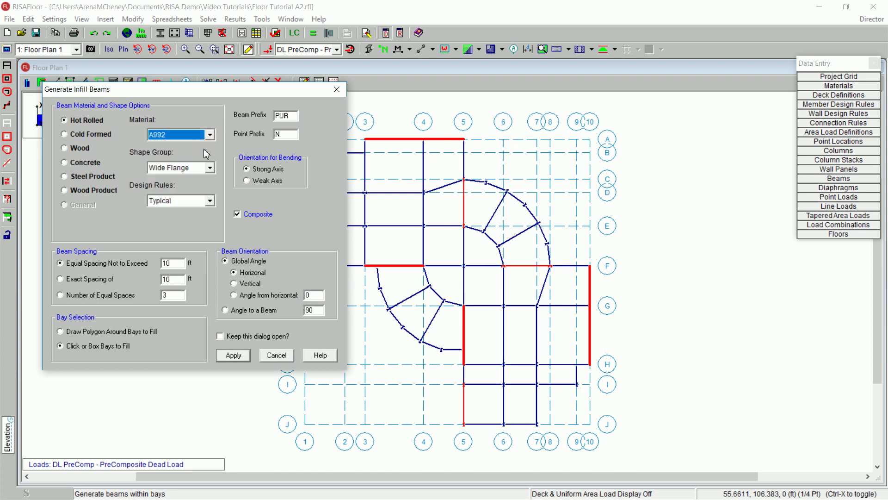
click(252, 284)
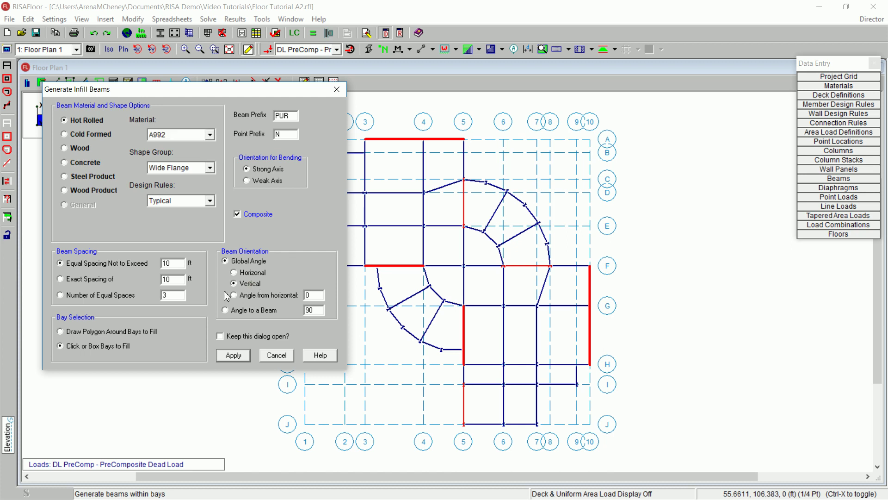
click(245, 360)
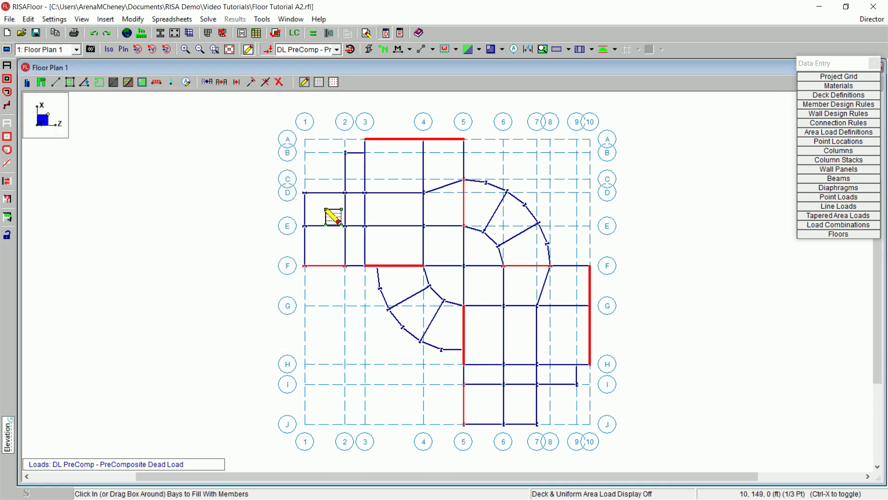
Fill the nine bays between gridlines A–F and lines 1–5 with infill beams.
click(326, 210)
click(321, 243)
click(358, 251)
click(399, 256)
click(440, 253)
click(451, 210)
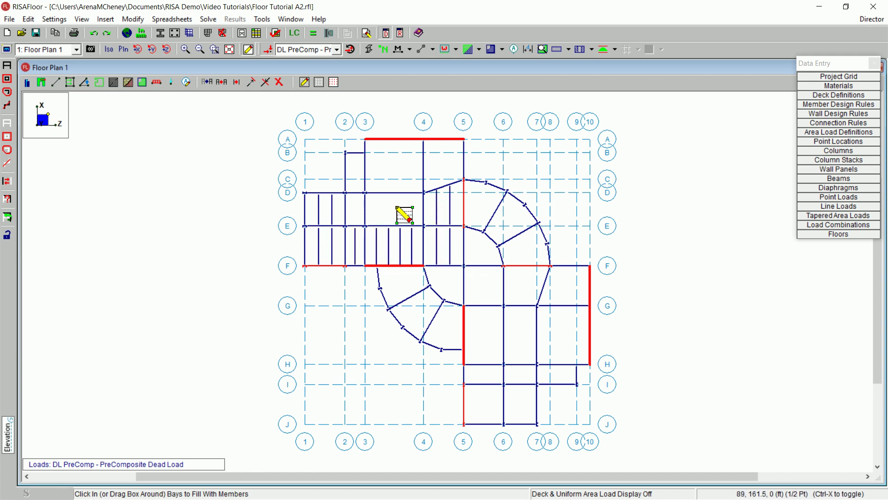
click(437, 167)
click(400, 176)
click(359, 180)
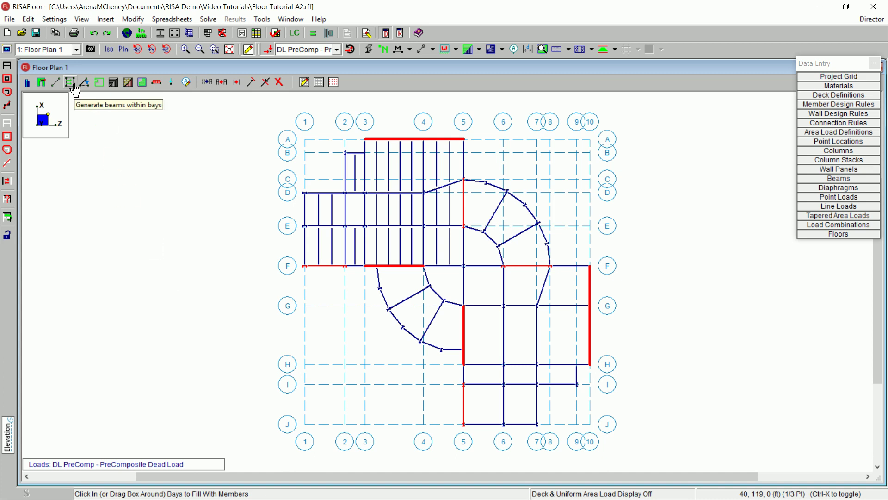
Generate horizontal infill beams across the bays from F/5 to J/10.
click(75, 85)
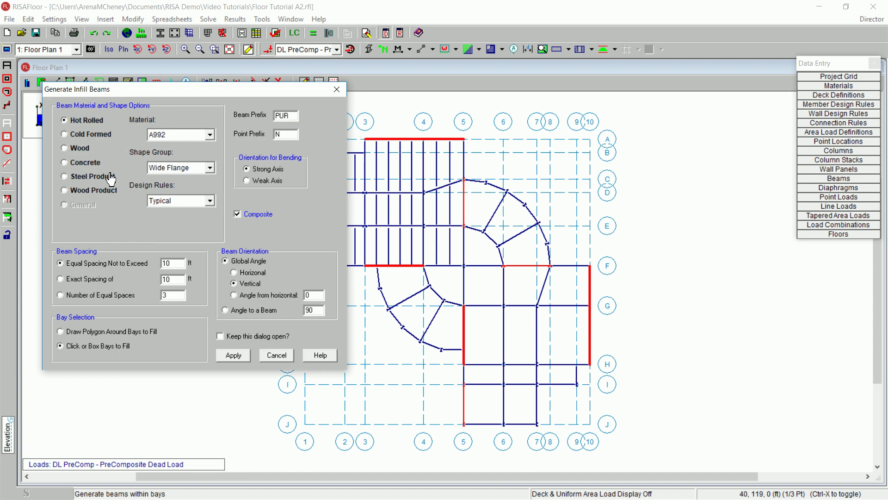
click(248, 275)
click(235, 356)
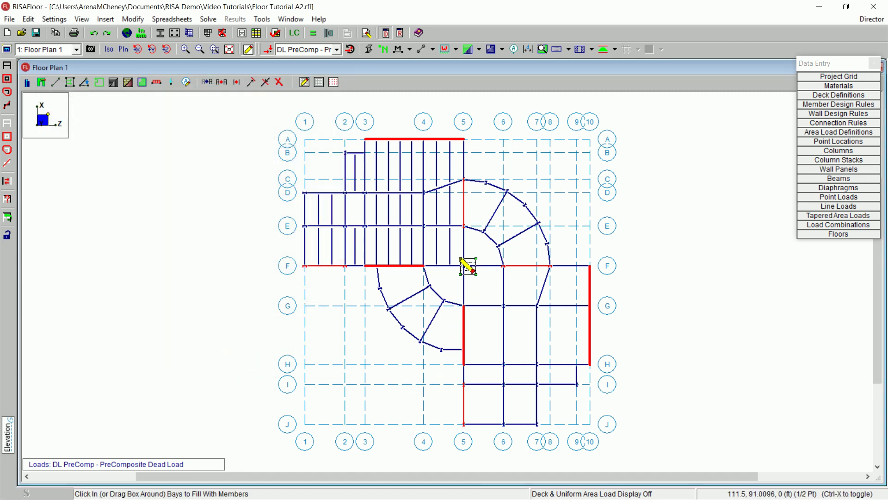
mouse_move(460, 258)
mouse_down()
mouse_move(563, 407)
mouse_move(622, 435)
mouse_up()
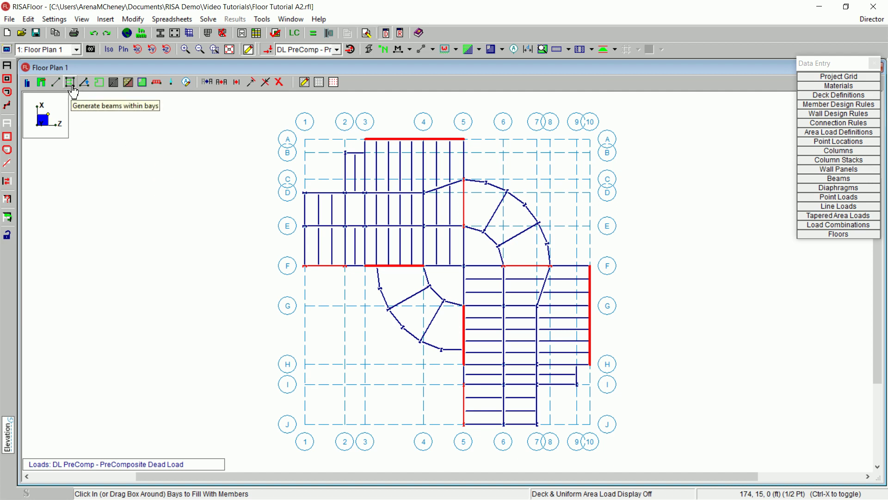
Set Generate Infill Beams to Angle to a Beam with a 0° angle.
click(70, 82)
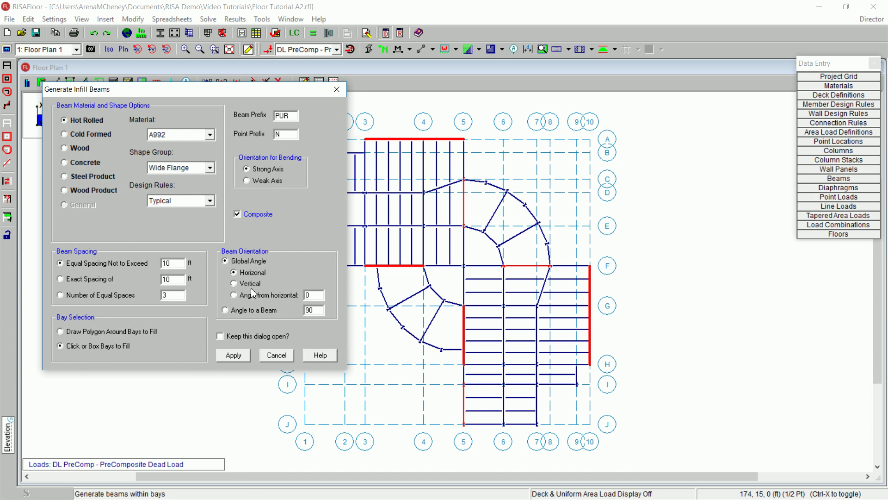
click(253, 312)
double_click(319, 311)
text(0)
click(233, 356)
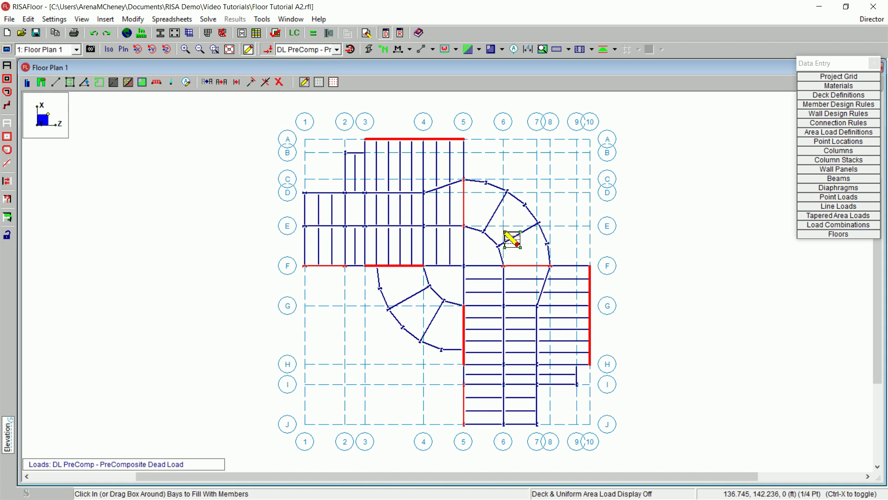
Fill the upper curved bays near E–F and 5–6, each referenced to its arc girder.
click(481, 209)
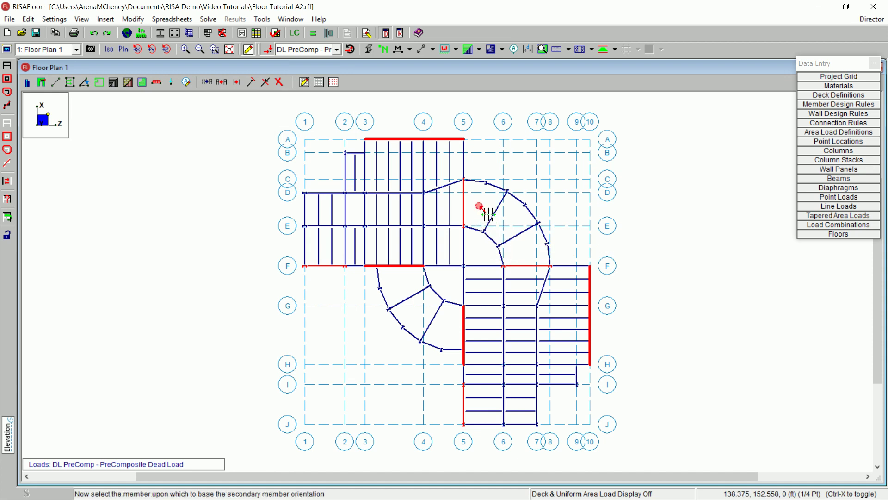
click(475, 230)
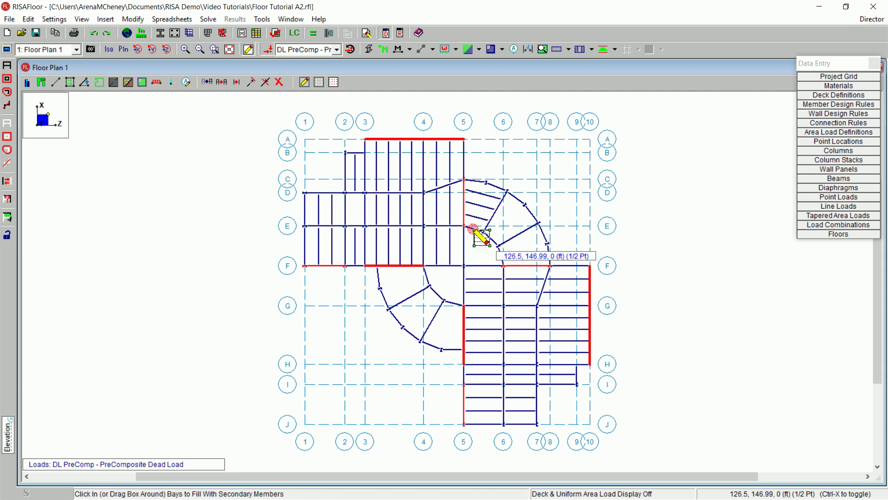
click(495, 247)
click(503, 267)
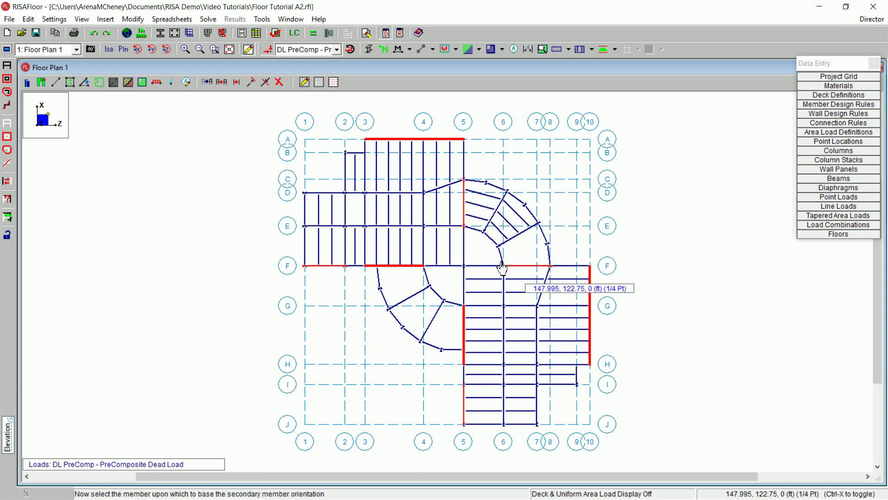
click(503, 267)
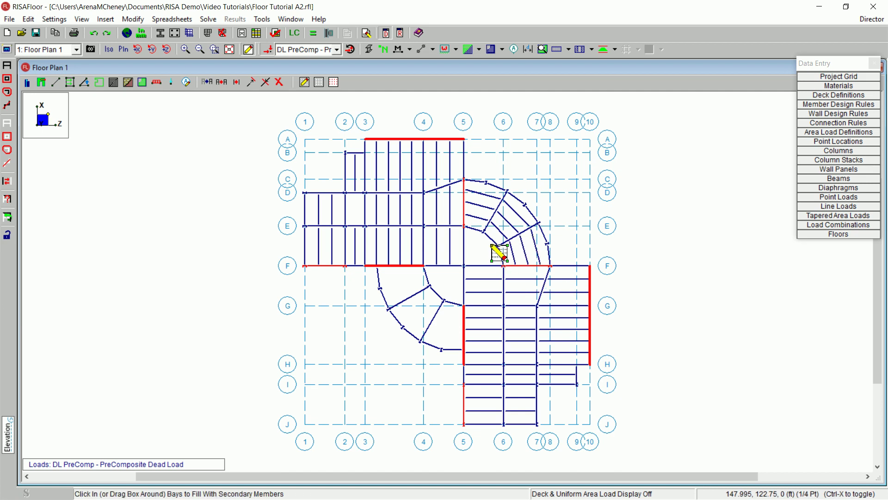
click(479, 256)
click(489, 245)
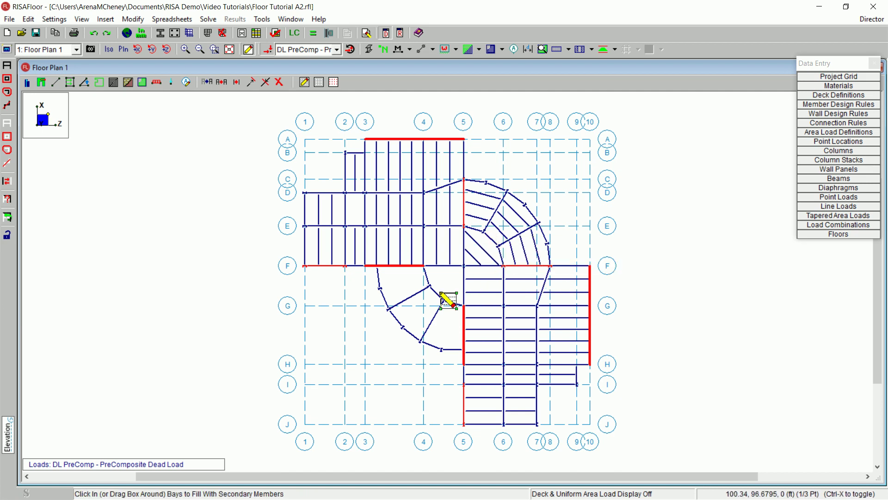
Fill the lower curved bays near F–G, each referenced to its arc girder.
click(411, 290)
click(429, 283)
click(432, 322)
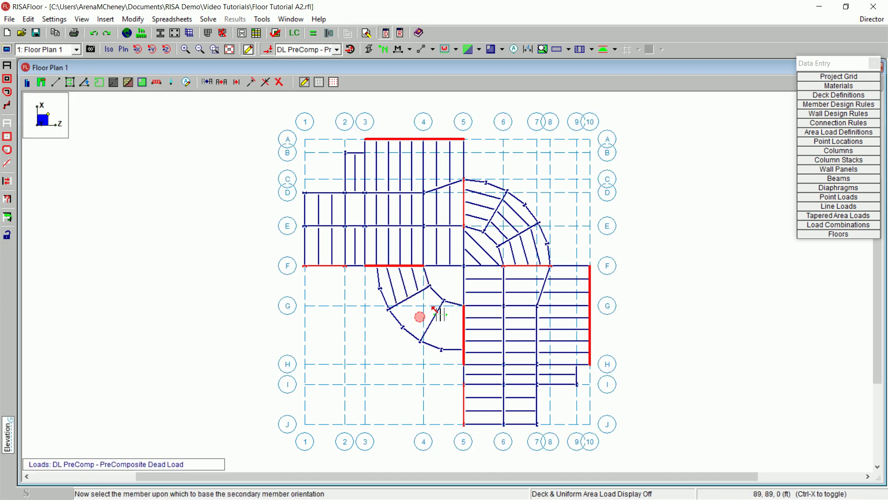
click(440, 300)
click(454, 308)
click(454, 305)
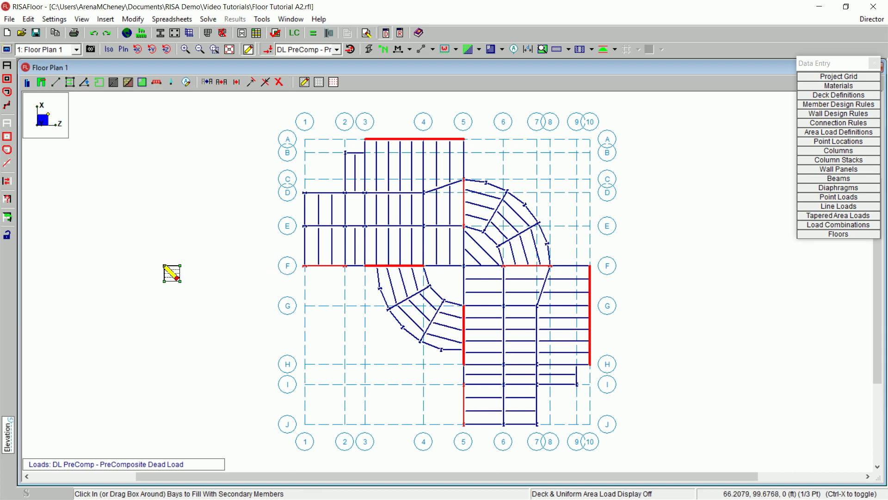